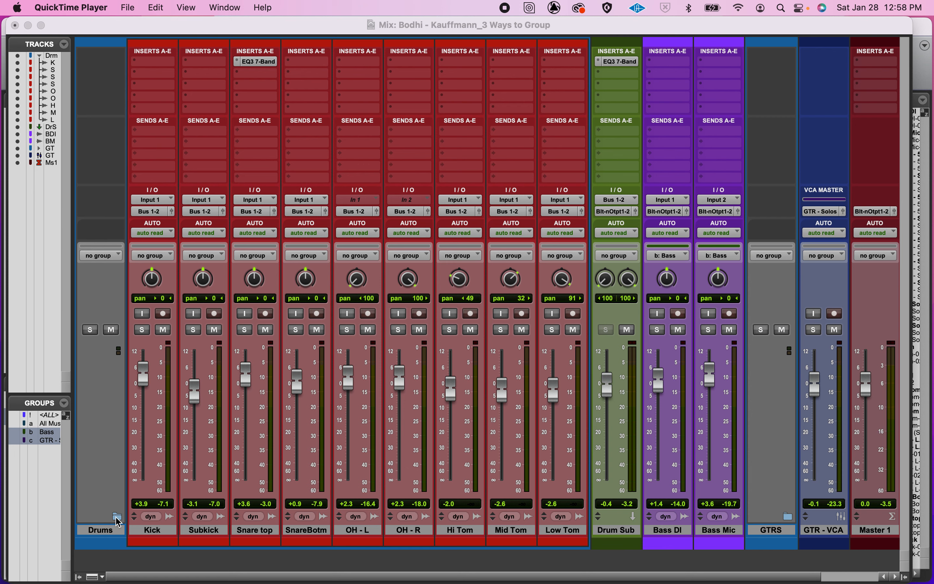
Collapse the Drums folder, and then expand both the Drums and GTRS folders to show their member tracks
{"action": "left_click", "coordinate": [118, 517]}
{"action": "left_click", "coordinate": [118, 517]}
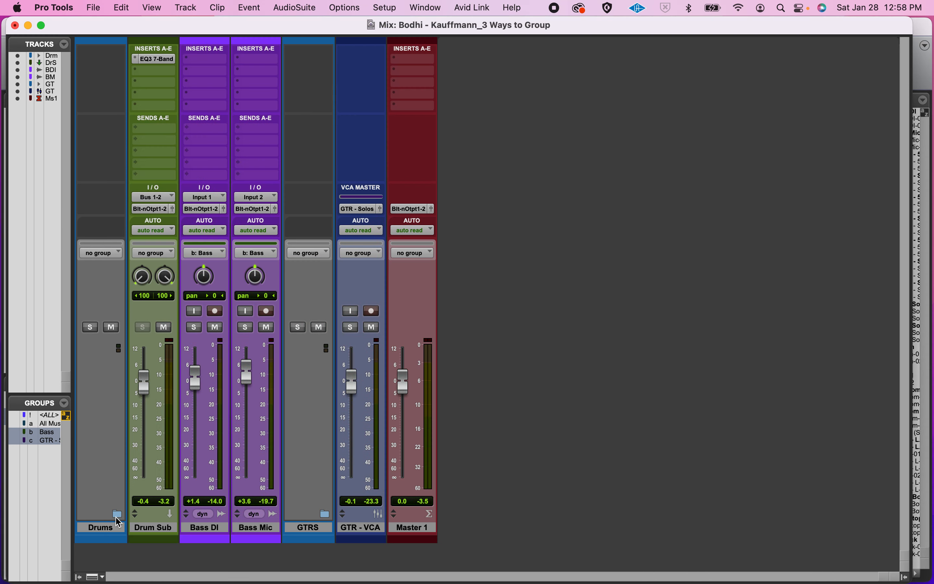
{"action": "left_click", "coordinate": [118, 517], "text": "alt"}
{"action": "left_click", "coordinate": [118, 520]}
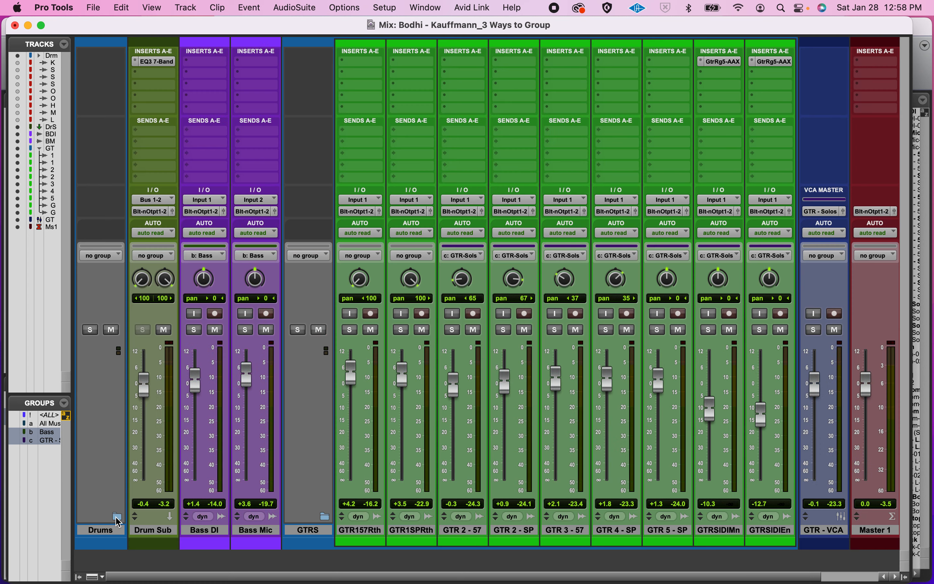
{"action": "left_click", "coordinate": [116, 518]}
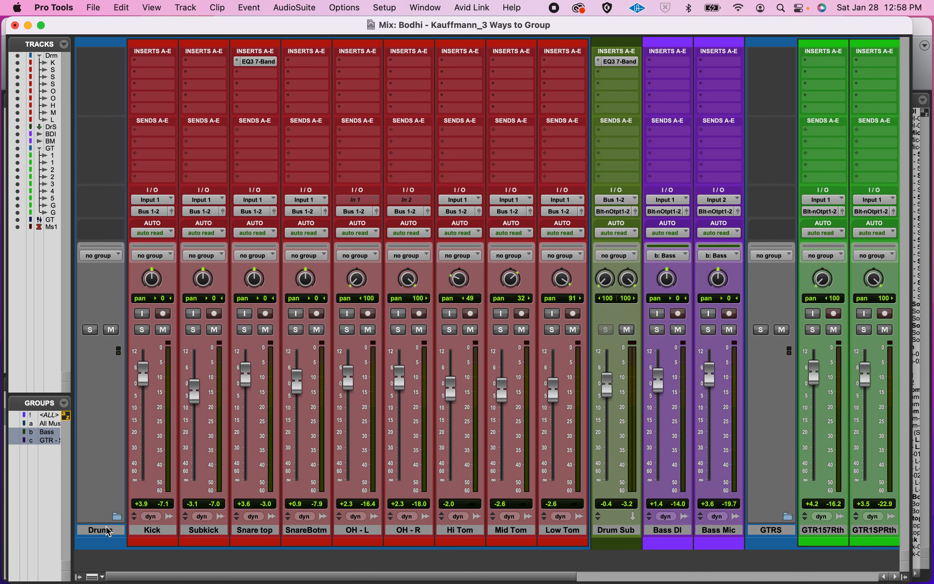
Delete the Drums basic folder track while keeping its member tracks
{"action": "left_click", "coordinate": [101, 531]}
{"action": "left_click", "coordinate": [109, 530]}
{"action": "right_click", "coordinate": [109, 530]}
{"action": "left_click", "coordinate": [92, 503]}
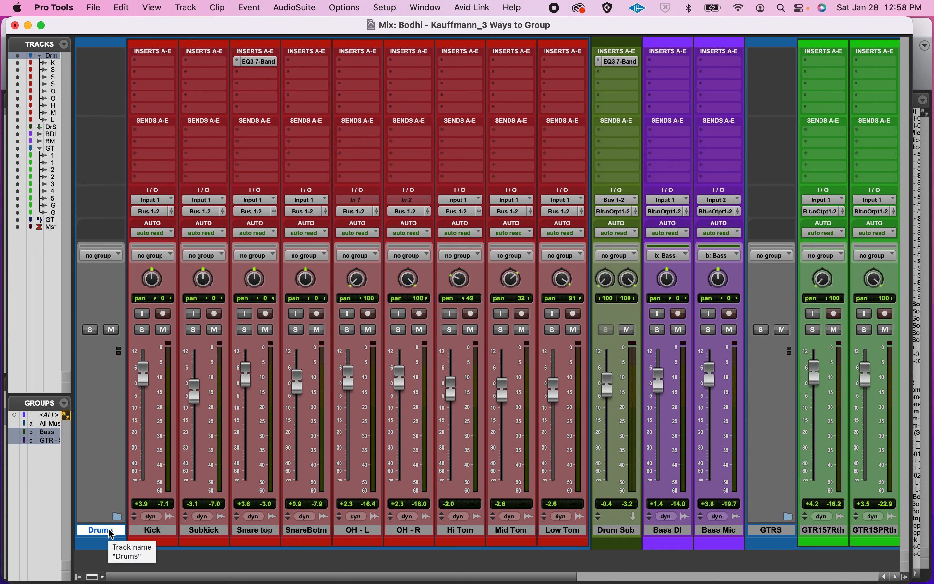
{"action": "right_click", "coordinate": [111, 534]}
{"action": "left_click", "coordinate": [142, 517]}
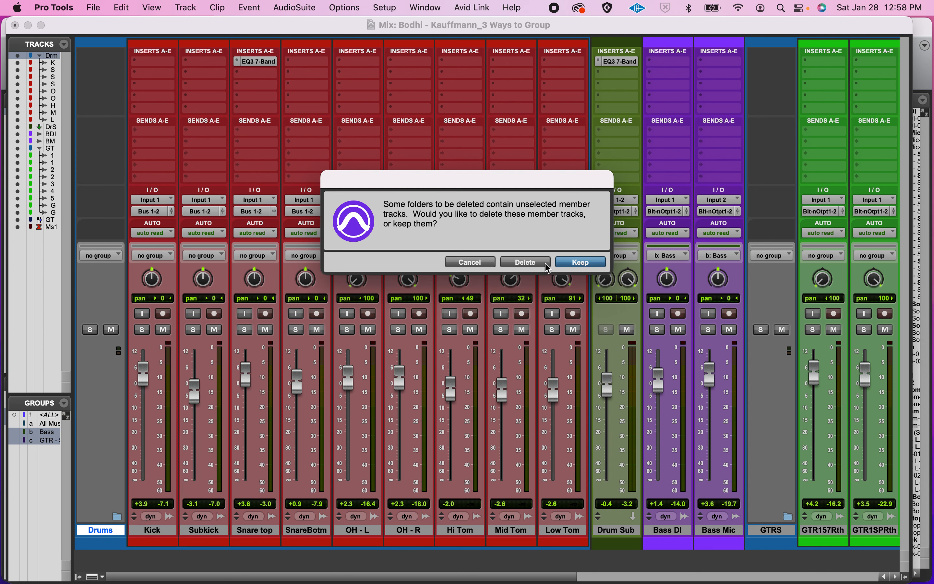
{"action": "left_click", "coordinate": [584, 263]}
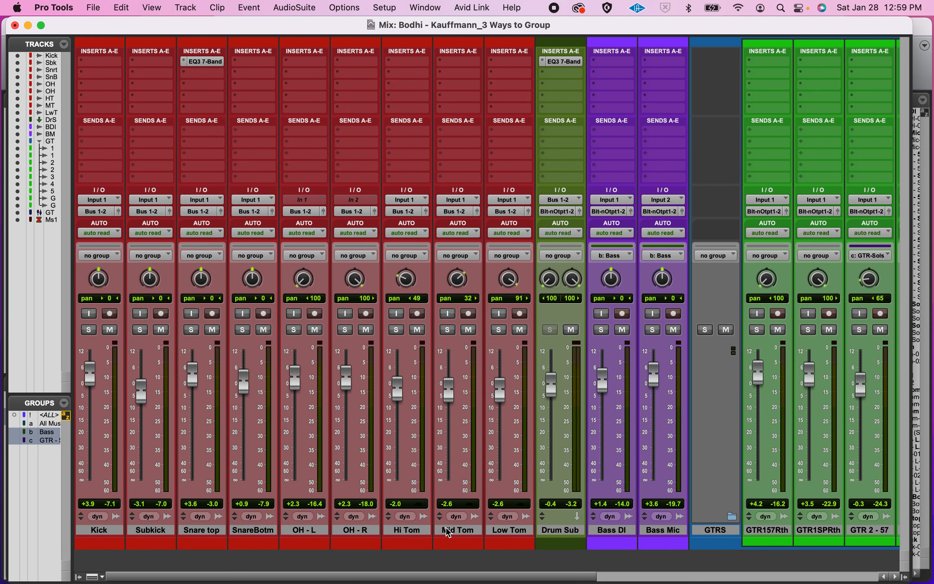
Delete the Drum Sub aux track
{"action": "left_click", "coordinate": [561, 532]}
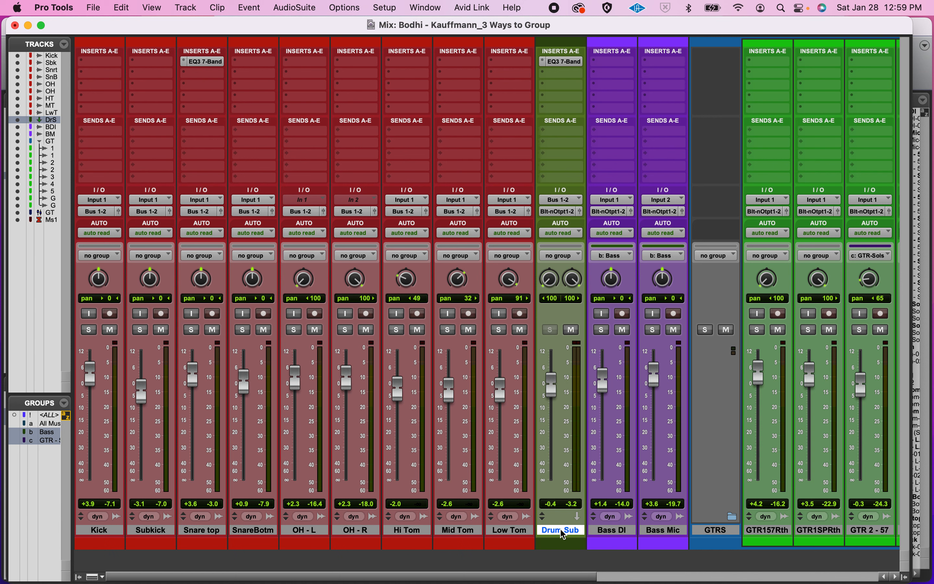
{"action": "right_click", "coordinate": [564, 535]}
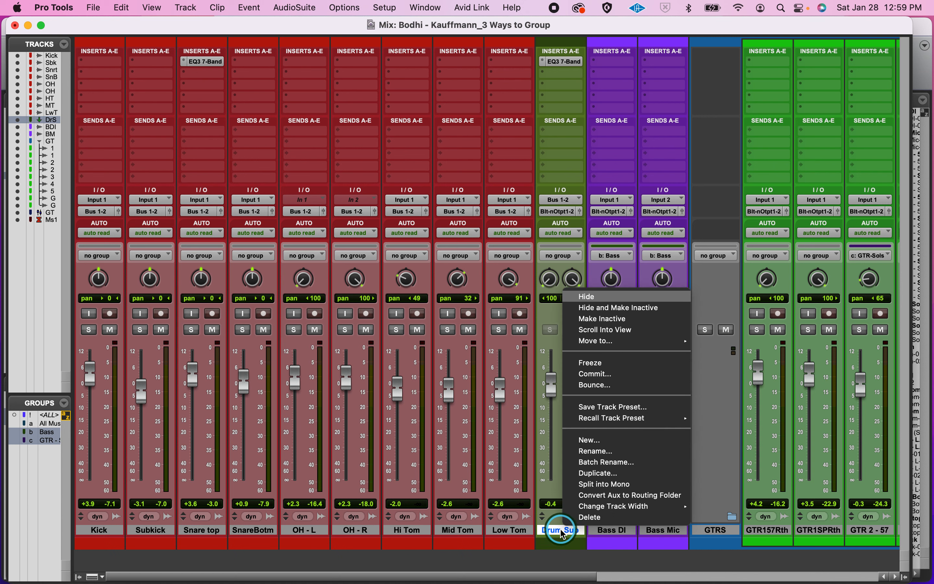
{"action": "left_click", "coordinate": [584, 518]}
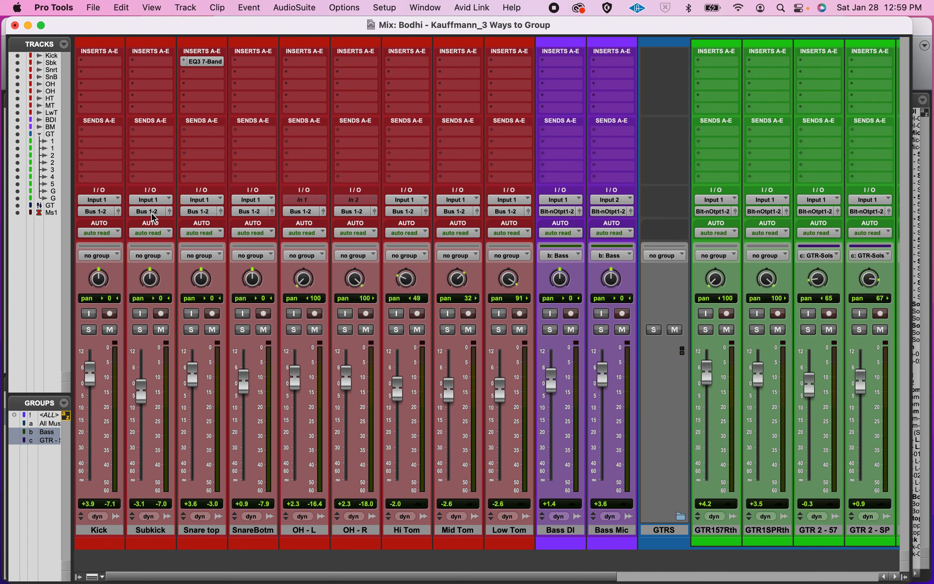
Select the drum tracks from Kick through Low Tom and route all their outputs to Built-in Output 1-2 (Stereo)
{"action": "left_click", "coordinate": [98, 530]}
{"action": "left_click", "coordinate": [507, 531]}
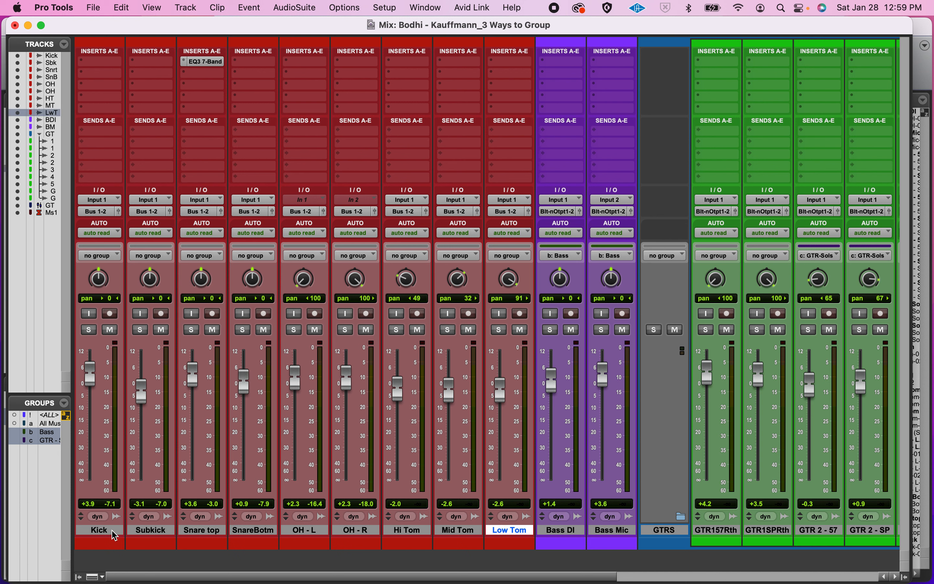
{"action": "left_click", "coordinate": [114, 533], "text": "shift"}
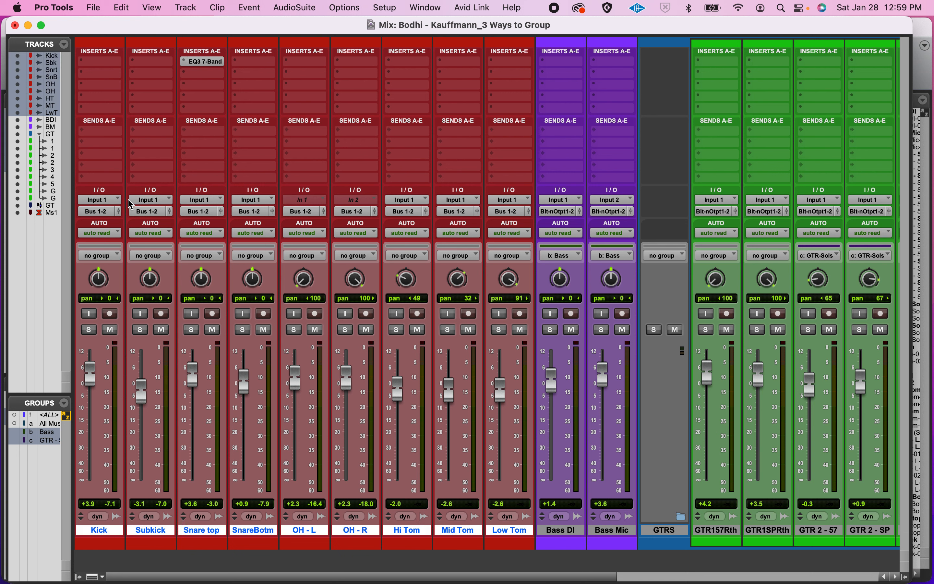
{"action": "left_click", "coordinate": [111, 211]}
{"action": "mouse_move", "coordinate": [112, 211]}
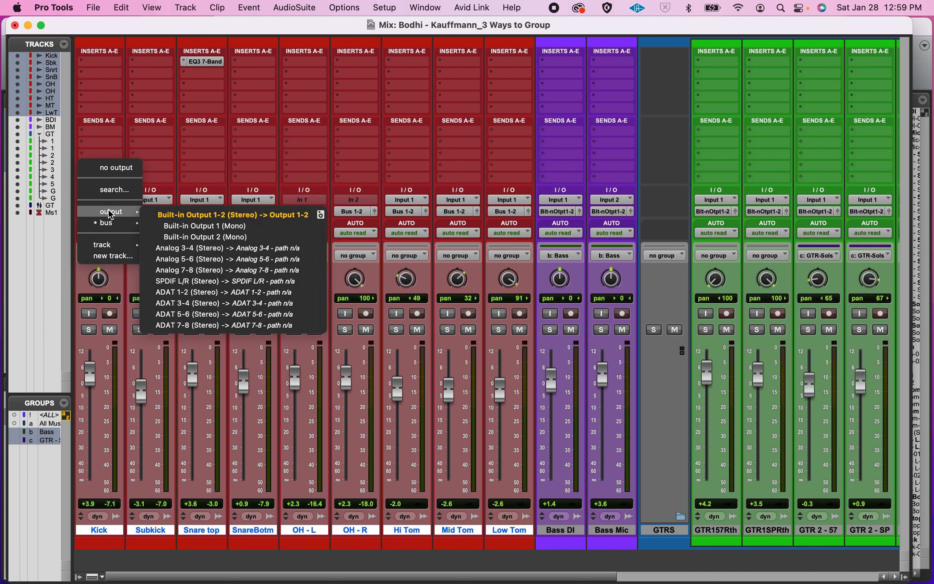
{"action": "left_click", "coordinate": [156, 217], "text": "alt+shift"}
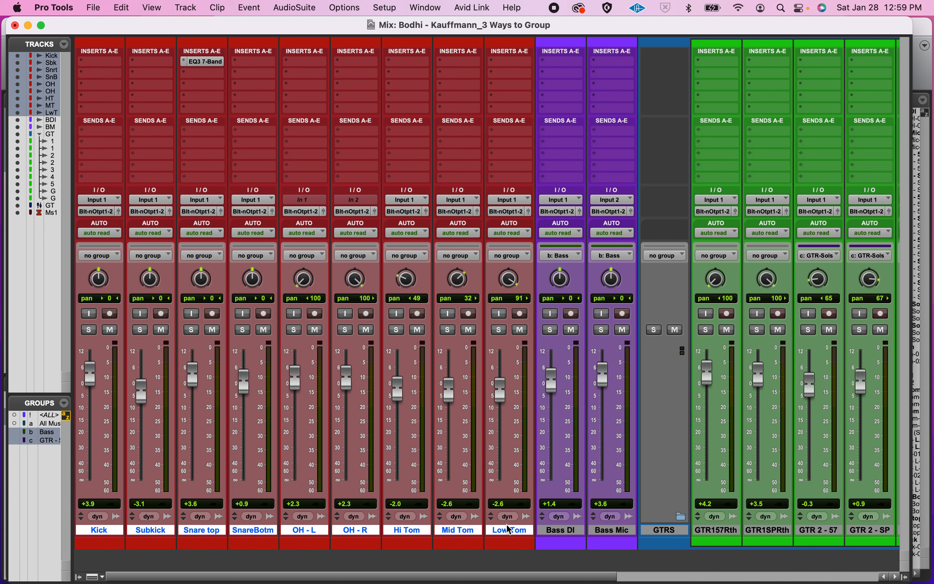
Create one new stereo Routing Folder track named Drums
{"action": "key", "text": "super+shift+n"}
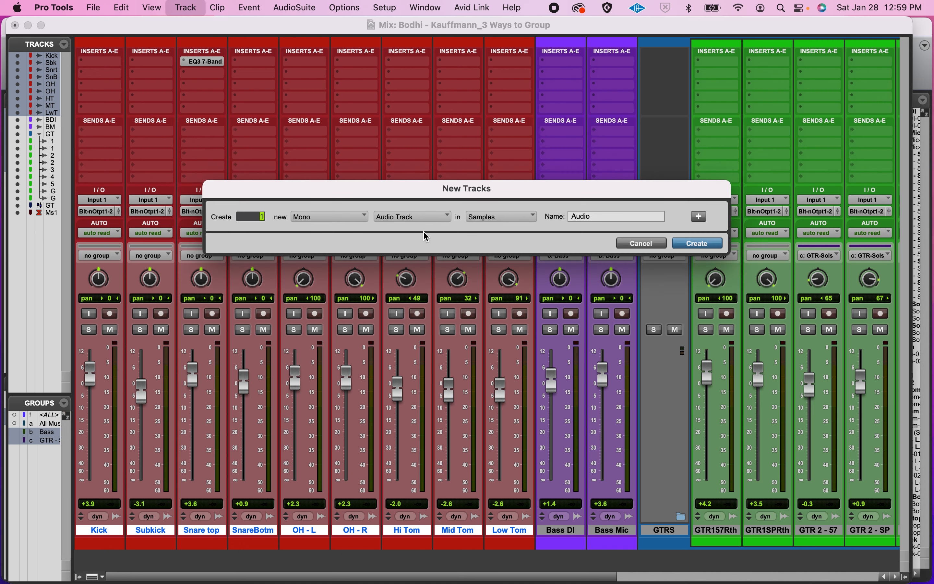
{"action": "left_click", "coordinate": [401, 220]}
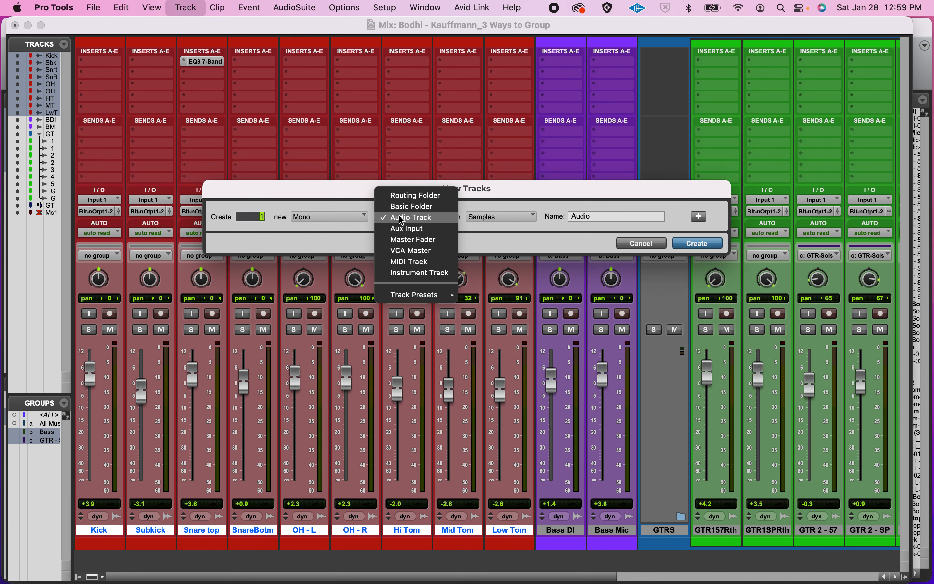
{"action": "left_click", "coordinate": [406, 198]}
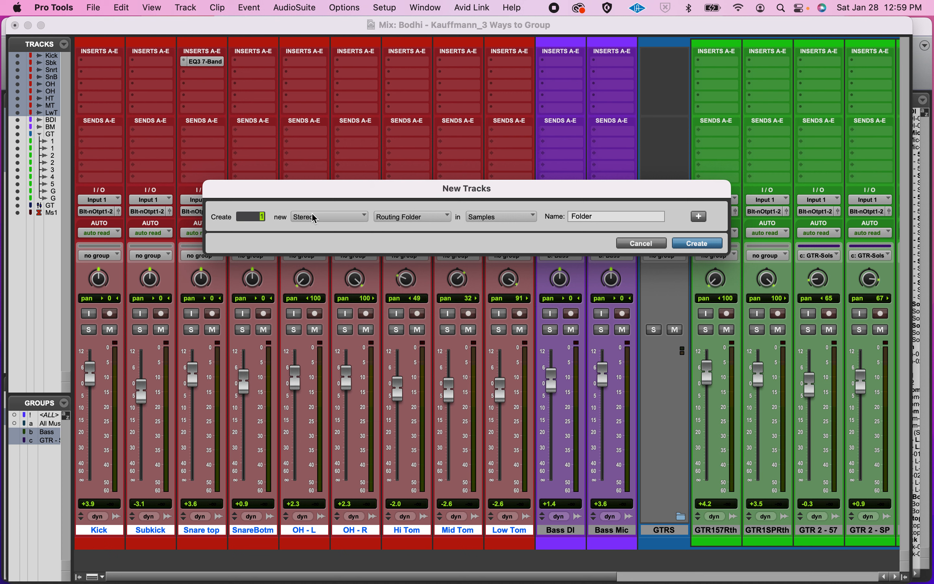
{"action": "left_click", "coordinate": [335, 221]}
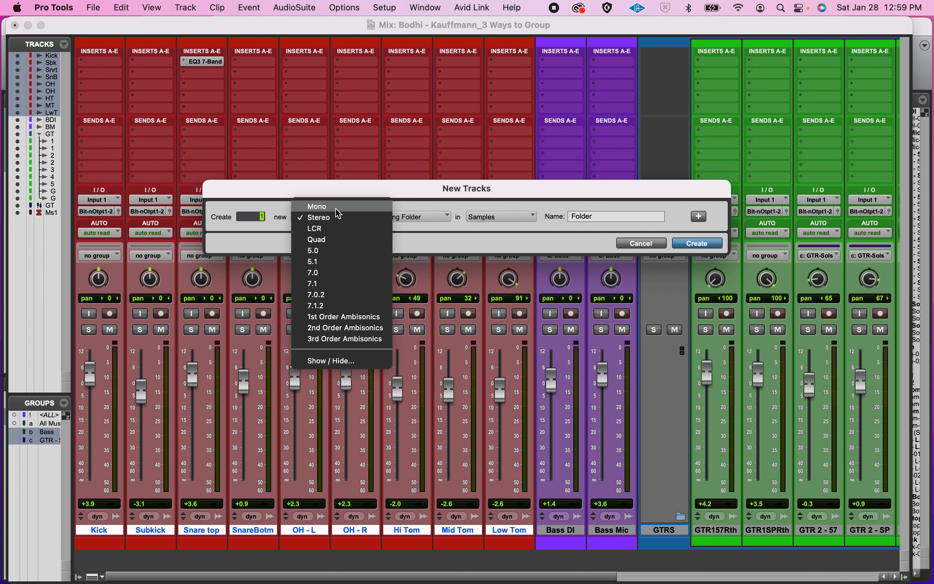
{"action": "left_click", "coordinate": [285, 212]}
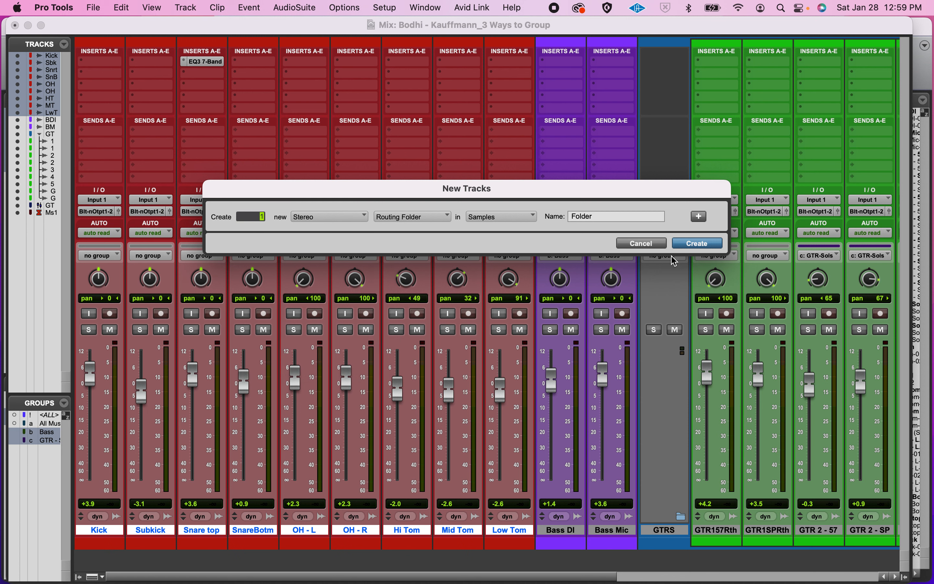
{"action": "double_click", "coordinate": [580, 216]}
{"action": "type", "text": "Drums"}
{"action": "key", "text": "Return"}
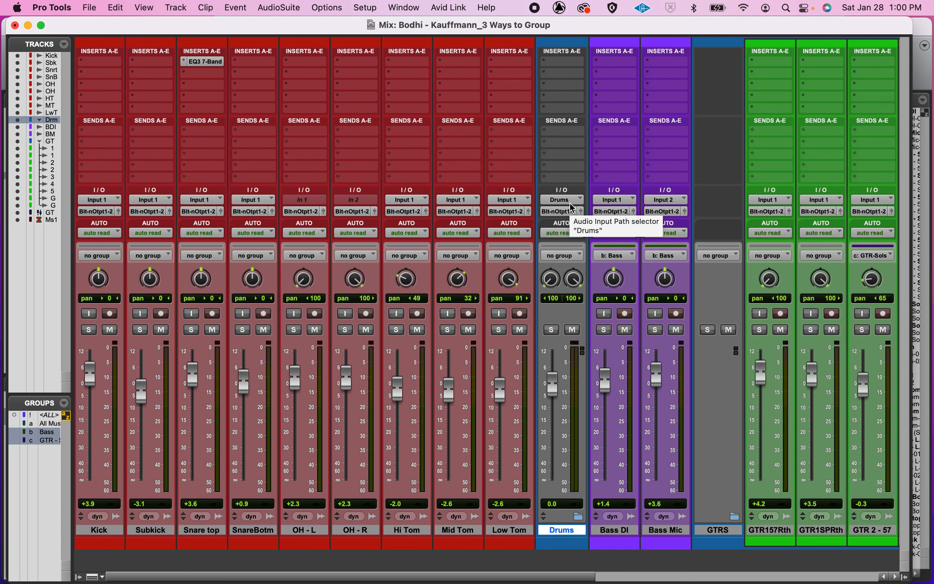
Move the tracks from Kick through Low Tom into the Drums routing folder
{"action": "left_click", "coordinate": [99, 530]}
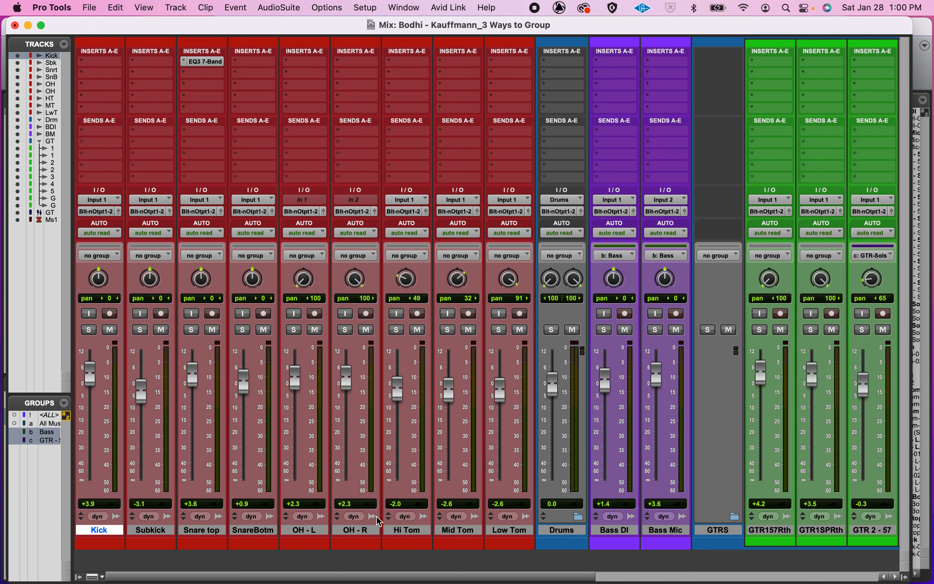
{"action": "left_click", "coordinate": [504, 532], "text": "shift"}
{"action": "left_click", "coordinate": [504, 535]}
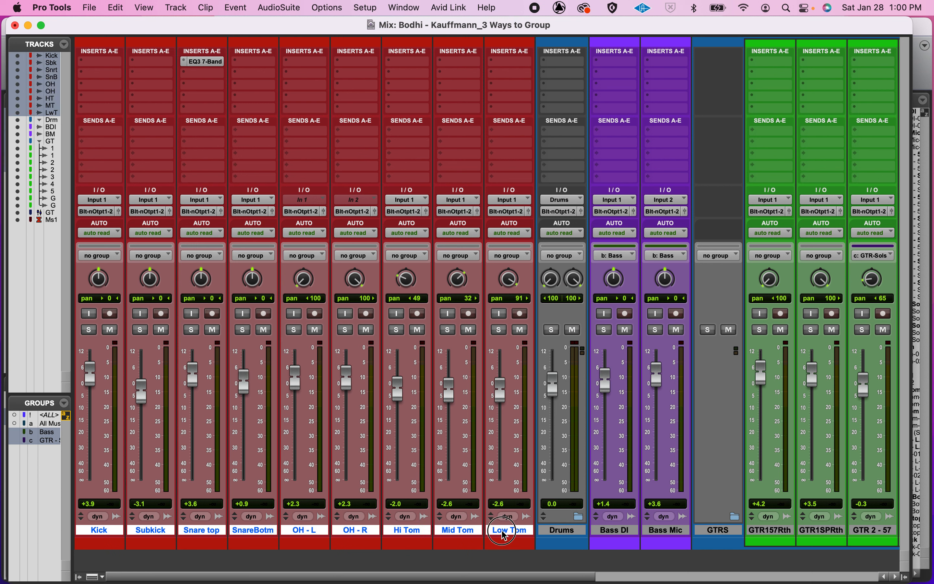
{"action": "left_click_drag", "start_coordinate": [504, 535], "coordinate": [556, 526]}
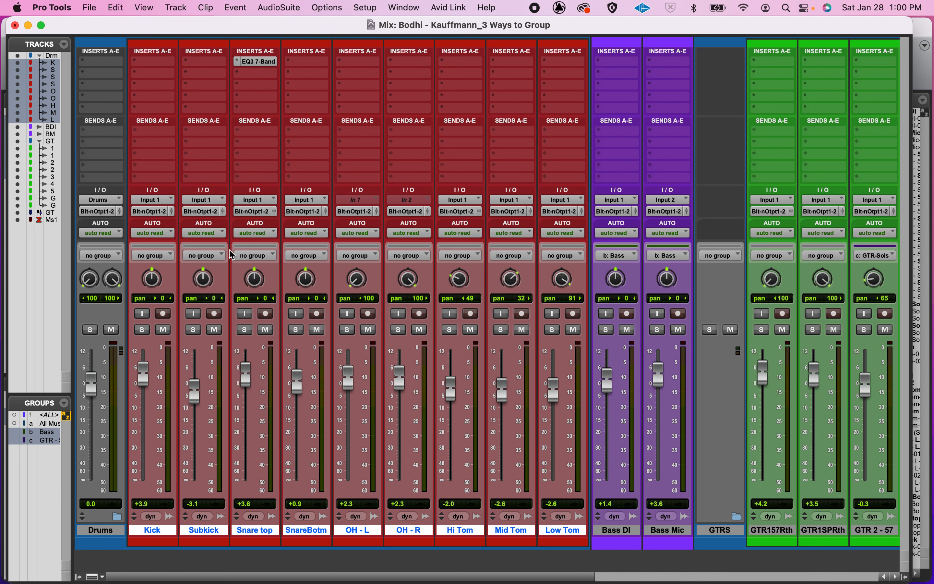
Route the outputs of all selected drum tracks to the Drums (Stereo) bus
{"action": "left_click", "coordinate": [158, 211]}
{"action": "mouse_move", "coordinate": [158, 213]}
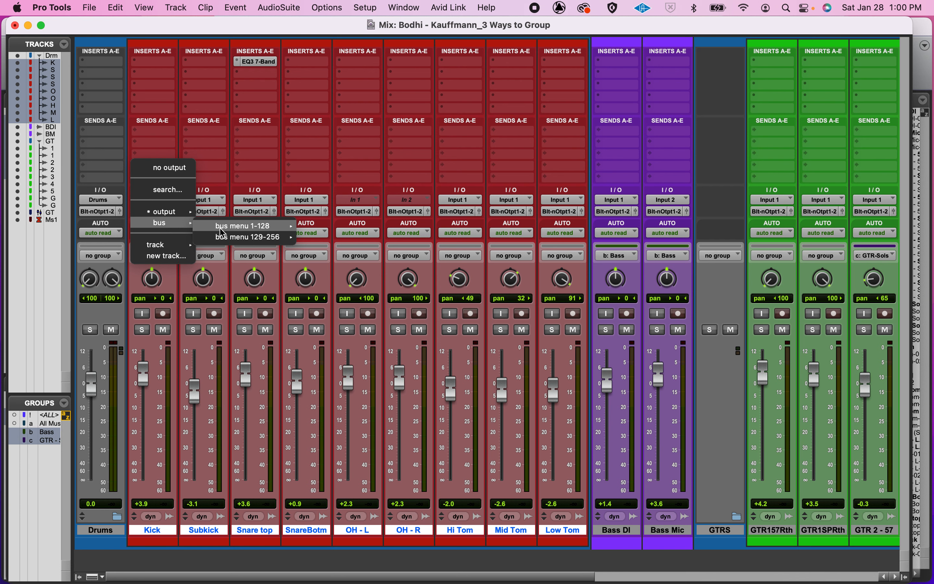
{"action": "mouse_move", "coordinate": [224, 240]}
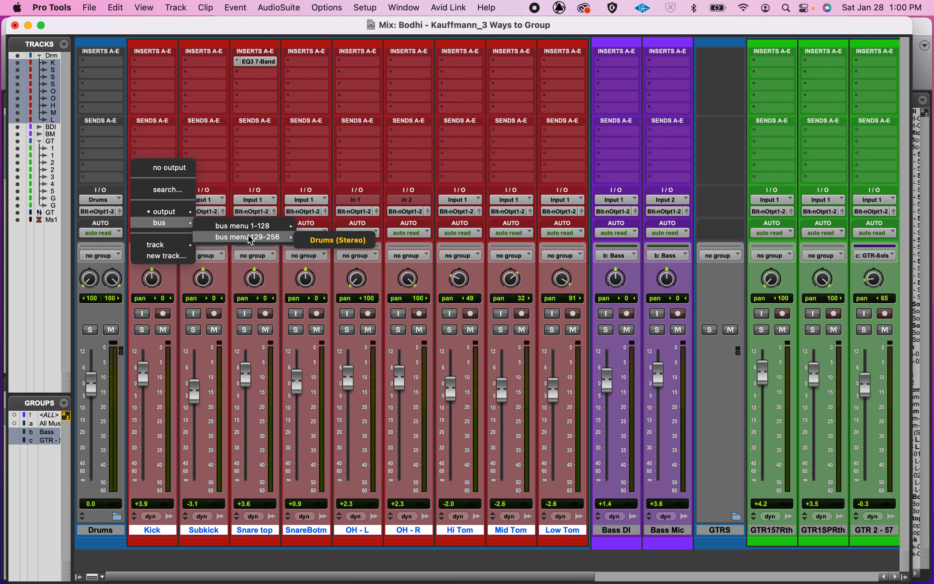
{"action": "left_click", "coordinate": [340, 244]}
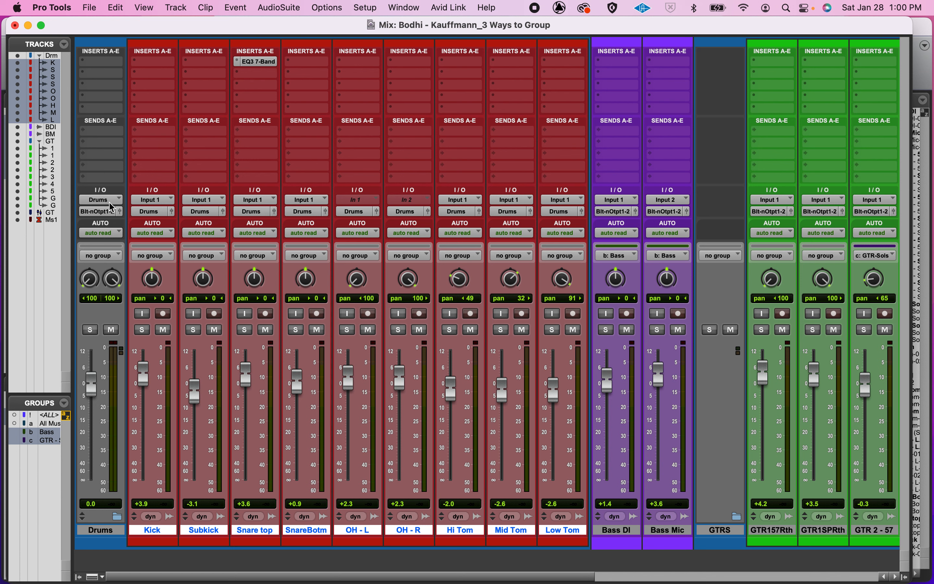
Play the session and briefly solo the Drums routing folder to audition it
{"action": "key", "text": "space"}
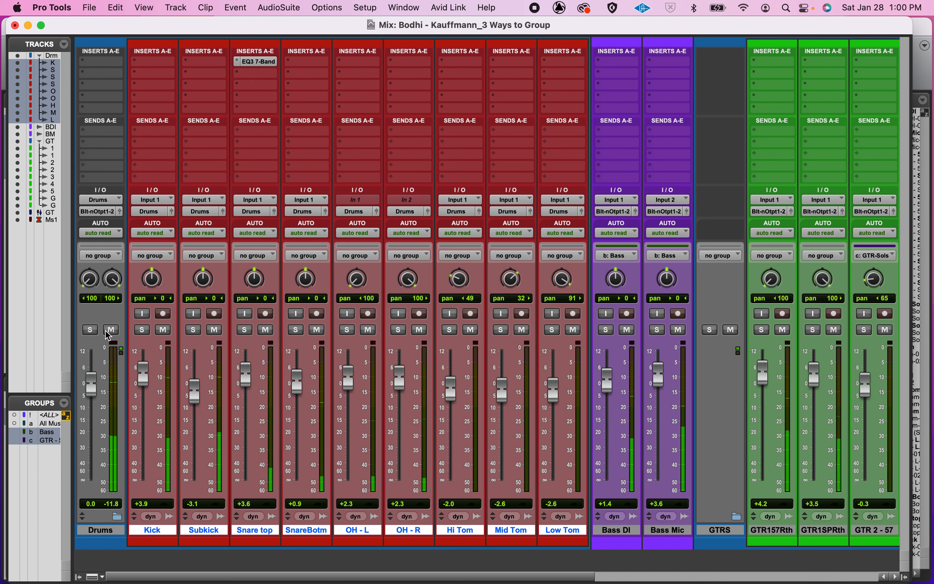
{"action": "left_click", "coordinate": [90, 329]}
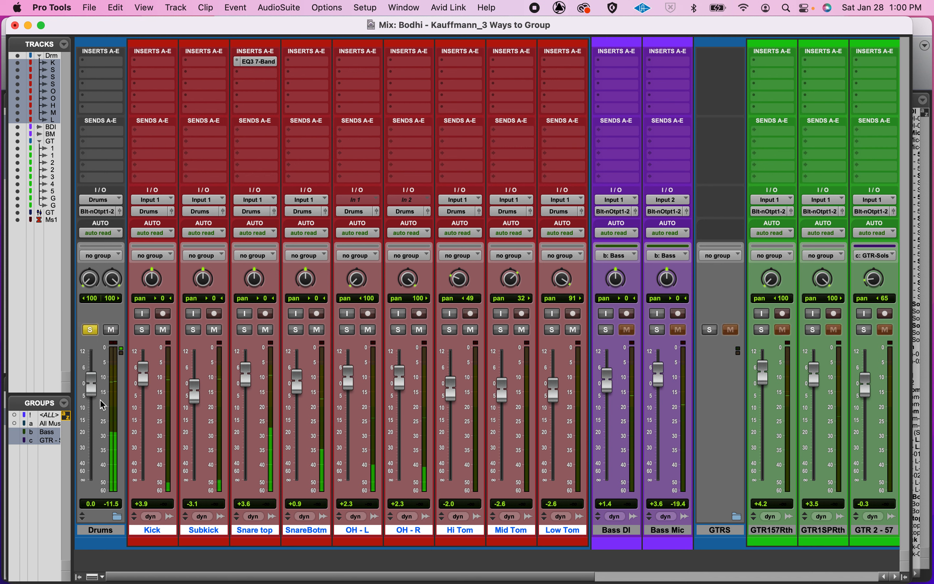
{"action": "left_click", "coordinate": [90, 329]}
Collapse the Drums routing folder and adjust its fader to about -1.7 dB
{"action": "mouse_move", "coordinate": [91, 390]}
{"action": "left_mouse_down"}
{"action": "mouse_move", "coordinate": [91, 399]}
{"action": "mouse_move", "coordinate": [91, 386]}
{"action": "left_mouse_up"}
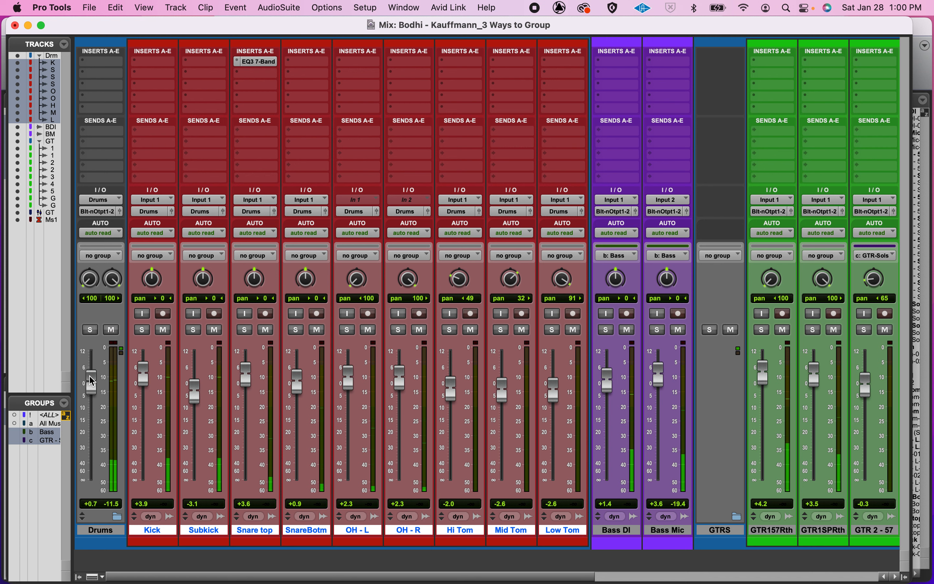
{"action": "left_click", "coordinate": [117, 518]}
{"action": "mouse_move", "coordinate": [90, 381]}
{"action": "left_mouse_down"}
{"action": "mouse_move", "coordinate": [93, 432]}
{"action": "mouse_move", "coordinate": [98, 394]}
{"action": "left_mouse_up"}
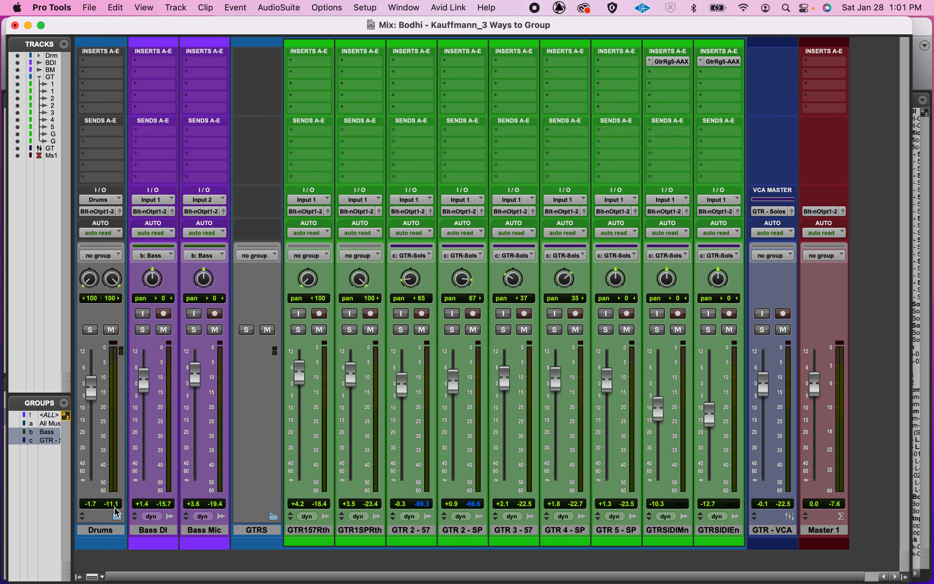
Check the collapsed Drums folder in the Edit window, then expand it back in the Mix window
{"action": "key", "text": "super+equal"}
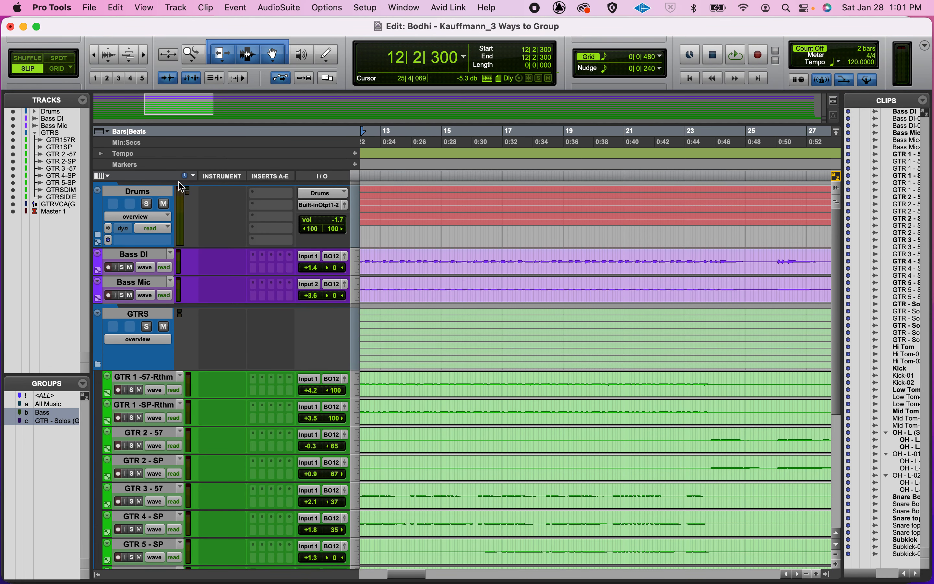
{"action": "key", "text": "super+equal"}
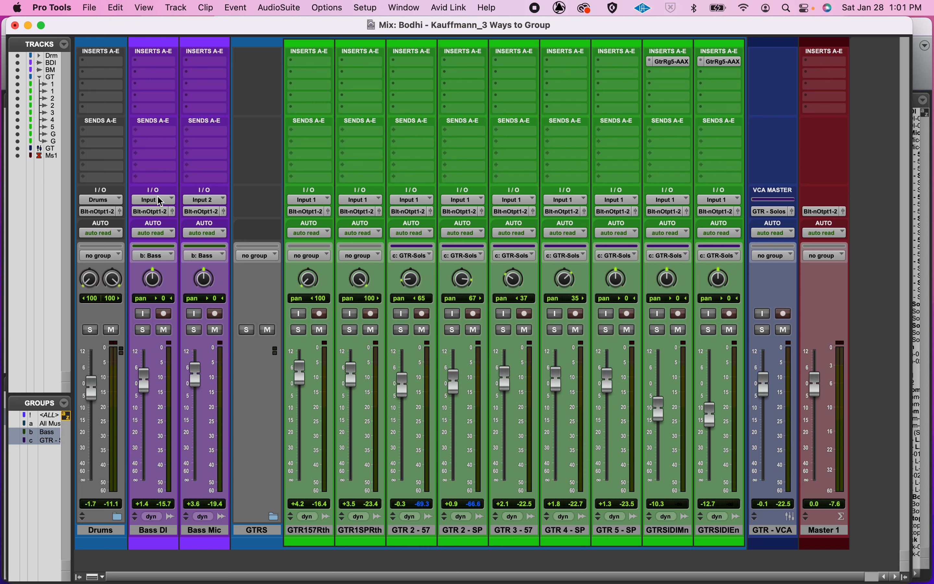
{"action": "left_click", "coordinate": [118, 517]}
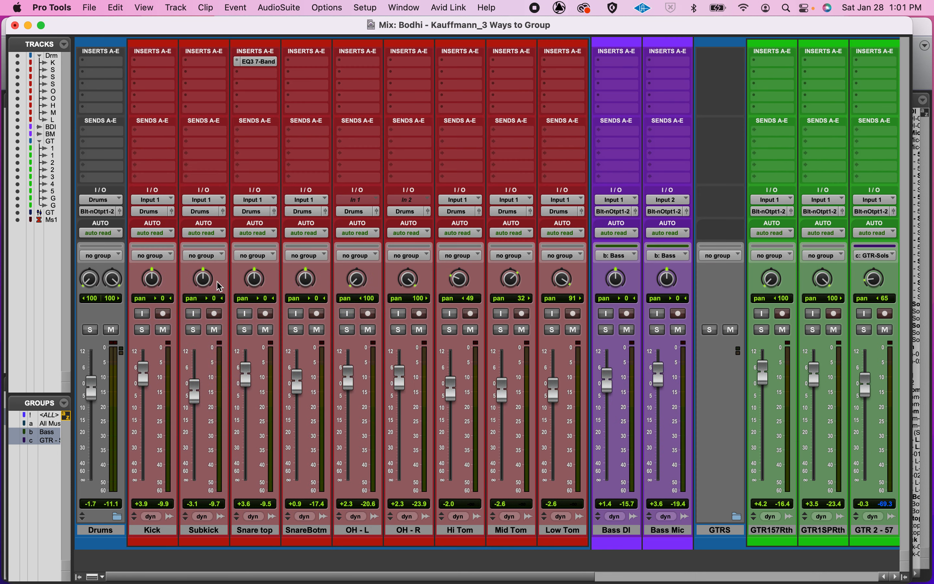
On Snare top, lower the fader to about +0.9 dB and set the EQ3 7-Band HF band to about 6.9 dB at 4.89 kHz
{"action": "left_click_drag", "start_coordinate": [250, 369], "coordinate": [250, 376]}
{"action": "left_click", "coordinate": [257, 61]}
{"action": "left_click_drag", "start_coordinate": [444, 137], "coordinate": [436, 126]}
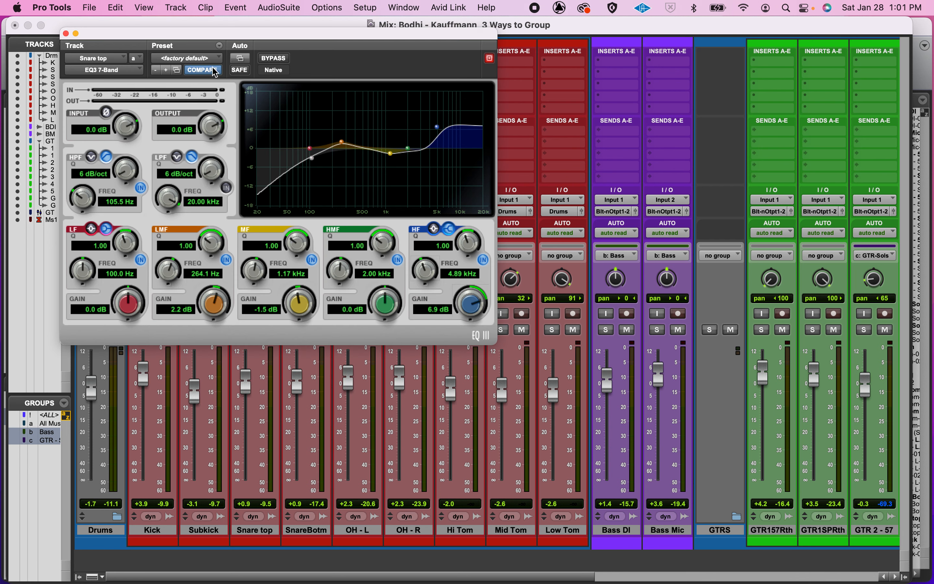
{"action": "left_click", "coordinate": [66, 34]}
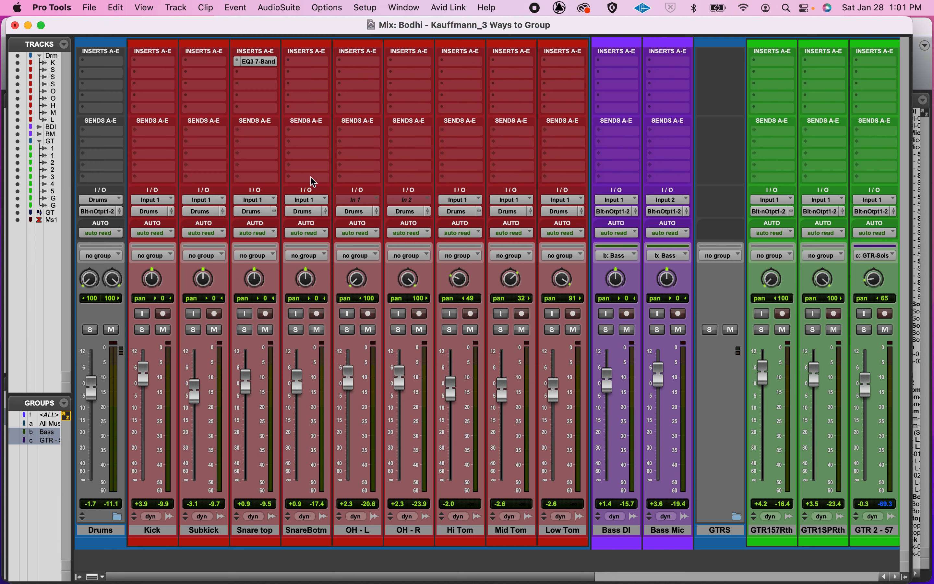
Raise the Drums folder fader to about -0.1 dB and insert a stereo multichannel EQ3 7-Band on the folder's first insert slot
{"action": "left_click_drag", "start_coordinate": [94, 392], "coordinate": [94, 389]}
{"action": "left_click", "coordinate": [104, 62]}
{"action": "mouse_move", "coordinate": [174, 61]}
{"action": "mouse_move", "coordinate": [217, 64]}
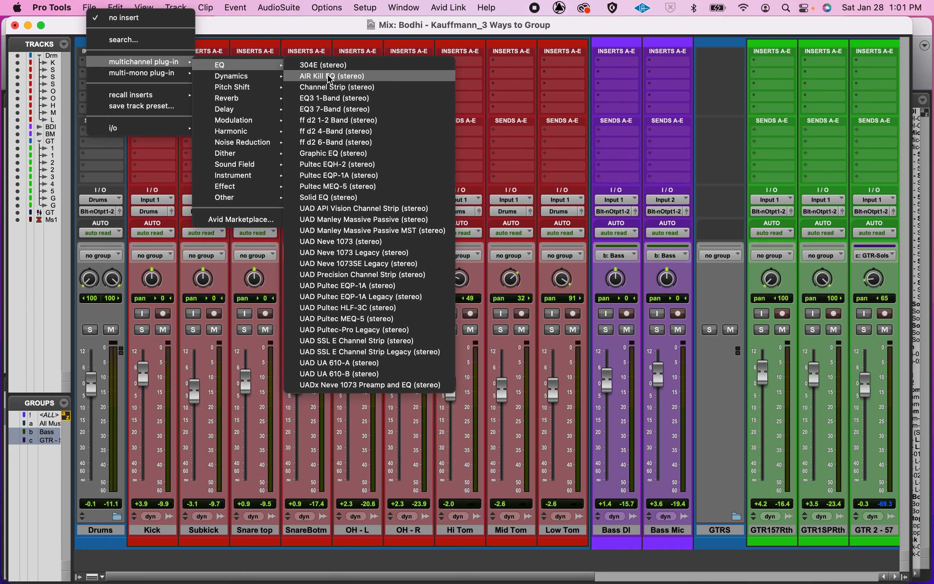
{"action": "left_click", "coordinate": [326, 109]}
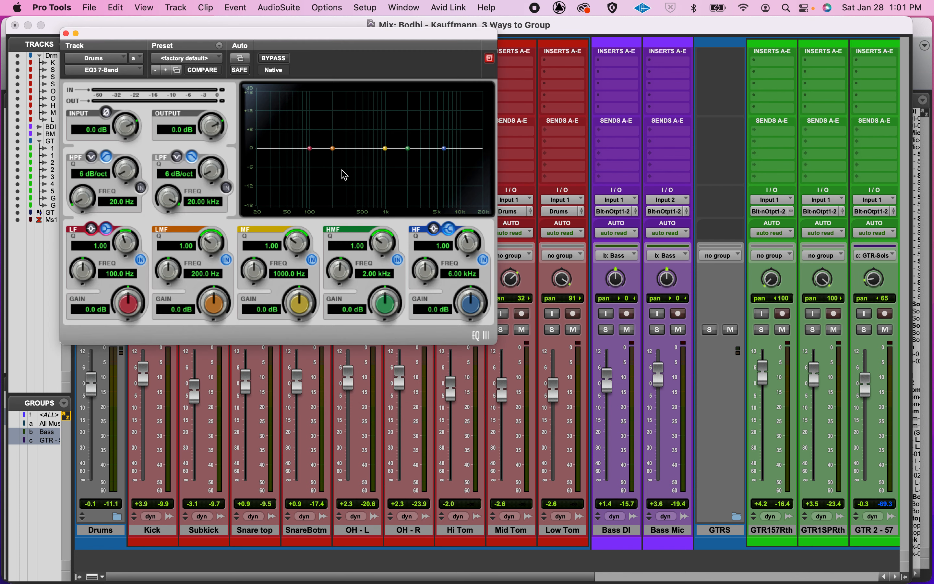
Boost the Drums EQ's HF band to about 3.0 dB at 4.09 kHz, compare it with bypass, and close the plug-in
{"action": "mouse_move", "coordinate": [444, 148]}
{"action": "left_mouse_down"}
{"action": "mouse_move", "coordinate": [433, 123]}
{"action": "mouse_move", "coordinate": [430, 138]}
{"action": "left_mouse_up"}
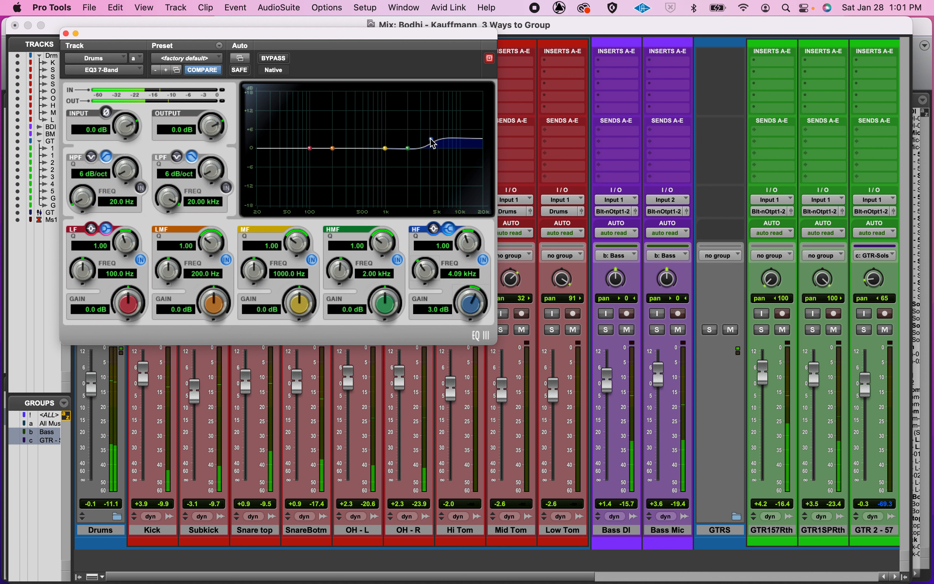
{"action": "left_click", "coordinate": [272, 57]}
{"action": "left_click", "coordinate": [272, 58]}
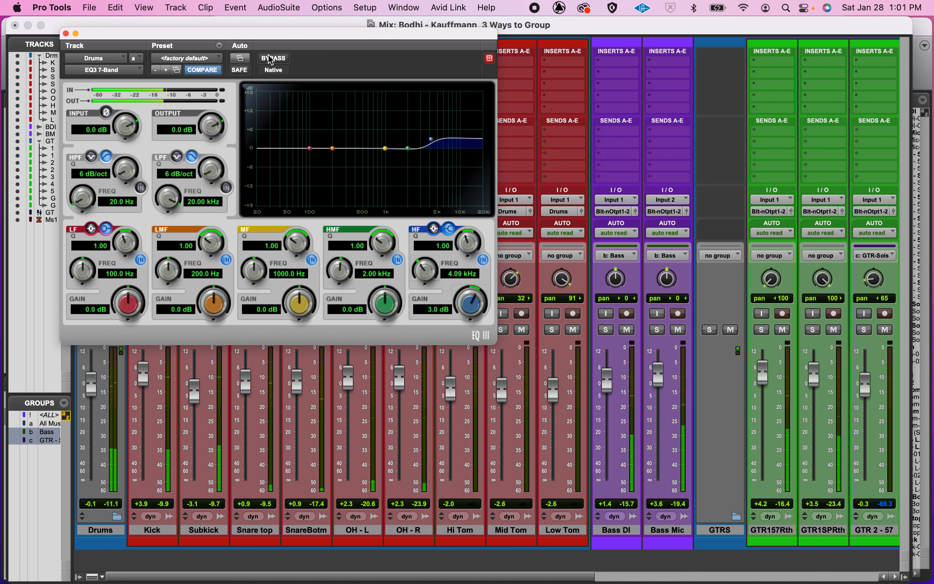
{"action": "left_click", "coordinate": [66, 34]}
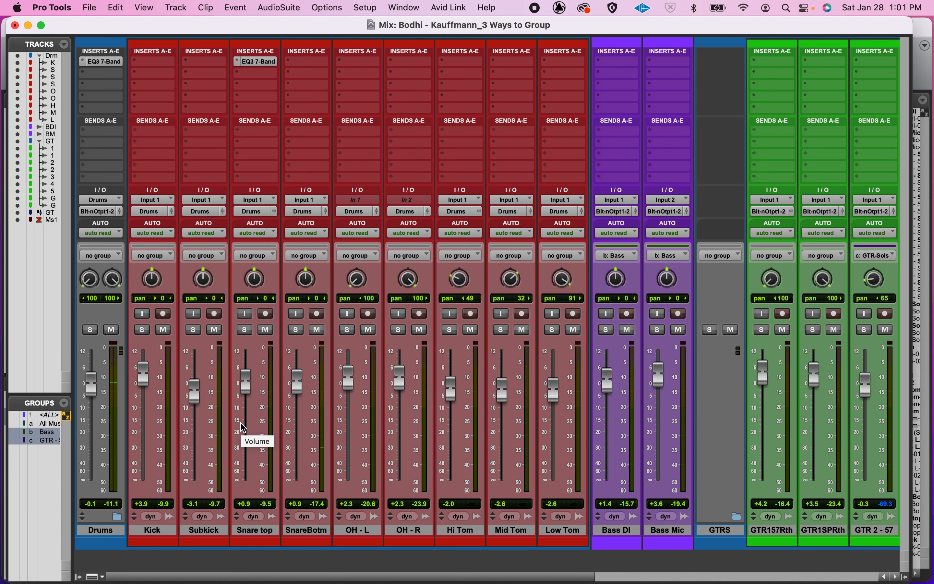
Collapse the Drums and GTRS folders and view them in the Edit window with the timeline zoomed out to an overview
{"action": "left_click", "coordinate": [118, 517]}
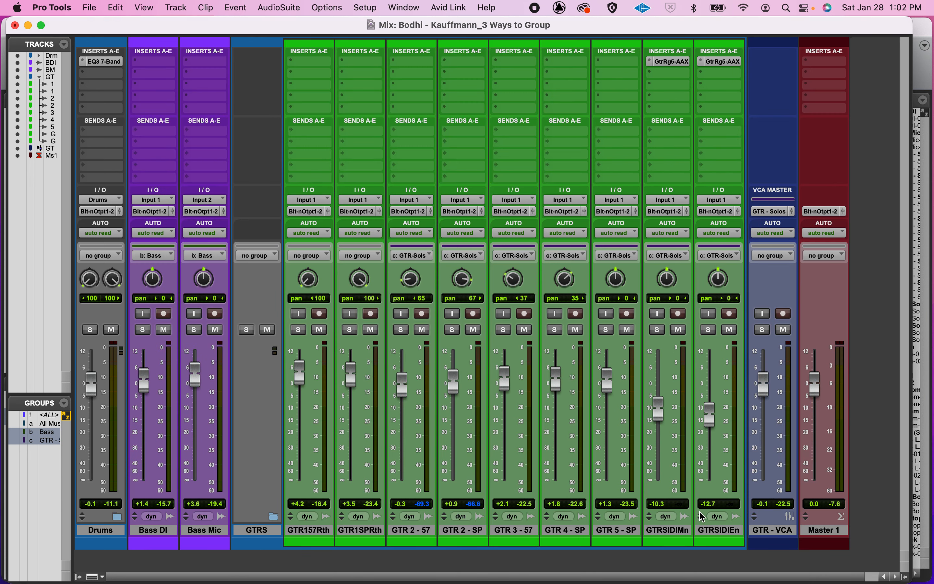
{"action": "left_click", "coordinate": [274, 517]}
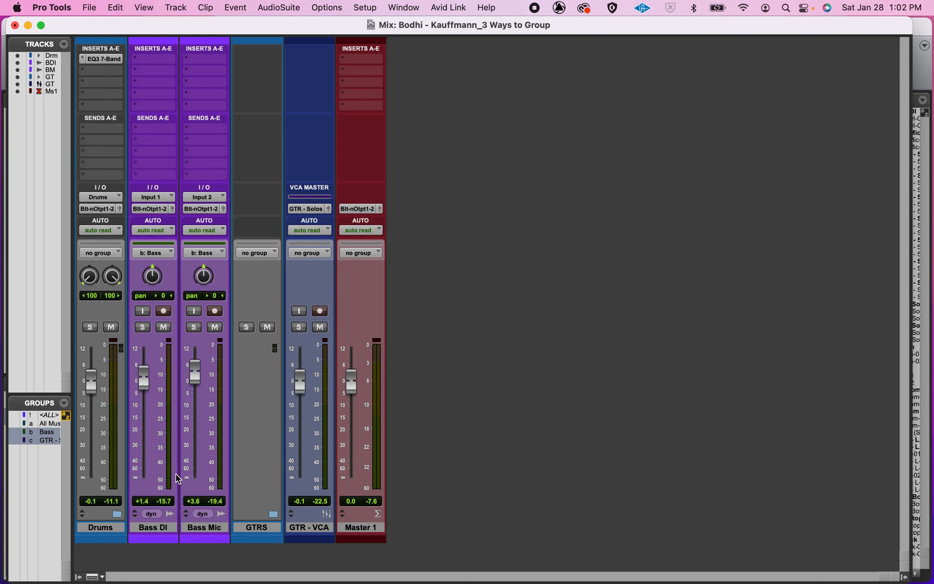
{"action": "key", "text": "super+equal"}
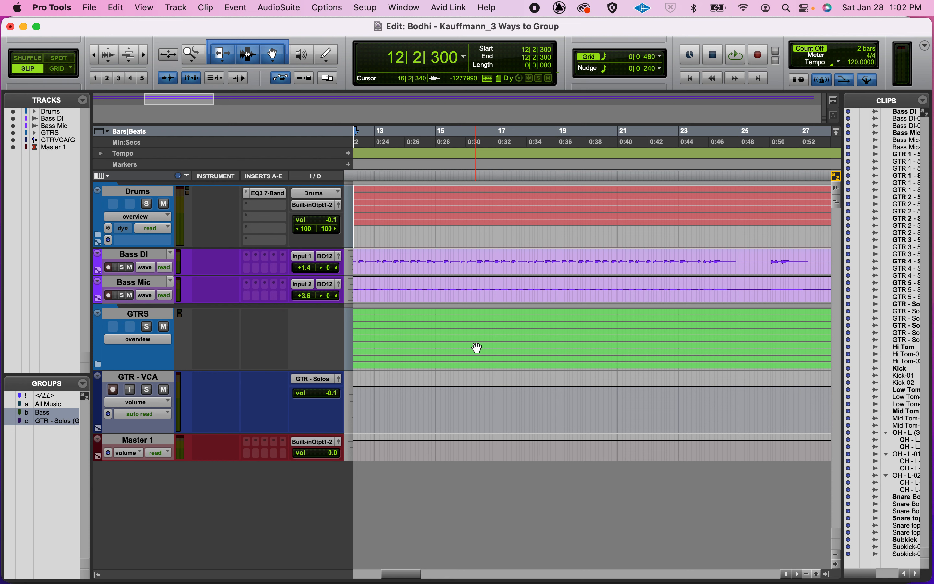
{"action": "key", "text": "r"}
{"action": "key", "text": "r"}
{"action": "key", "text": "r"}
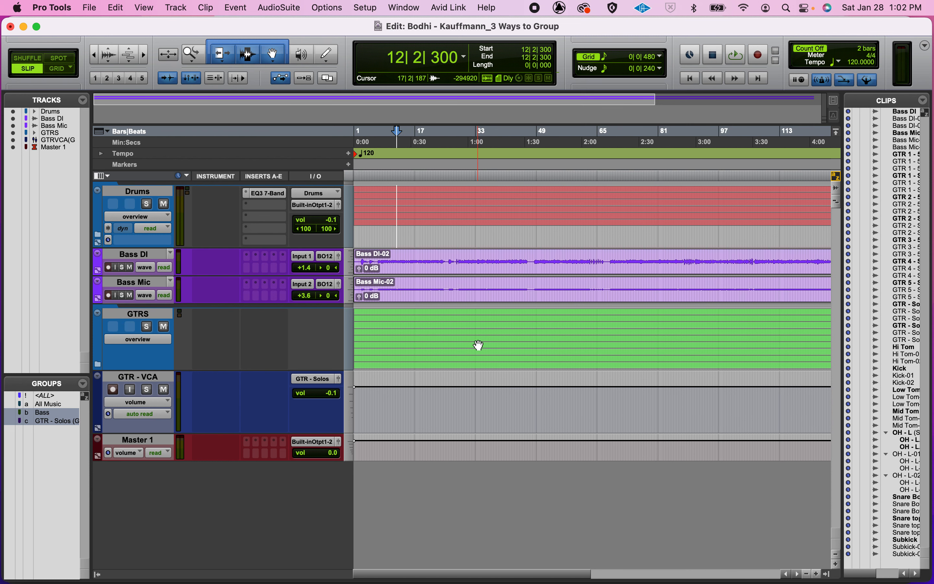